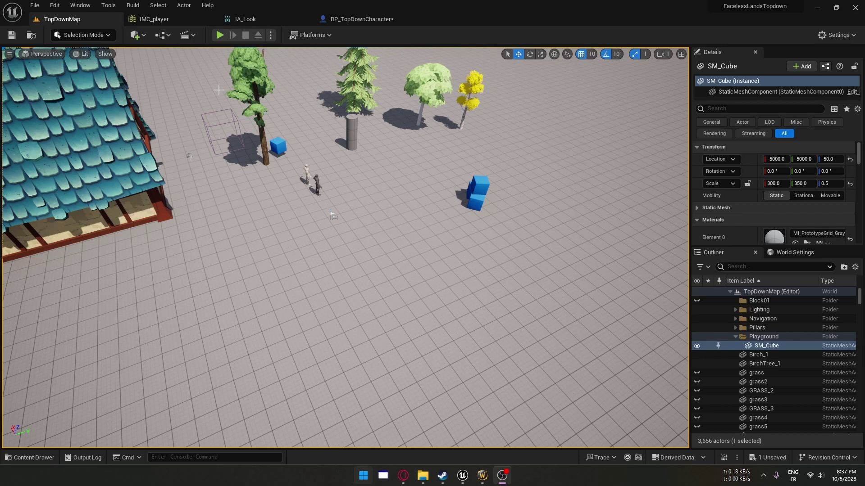
Step: Deselect the SM_Cube by clicking empty space in the level viewport
{"action": "left_click", "coordinate": [231, 64]}
Step: Play-test click-to-move, running and jumping, then stop and bring the tutorial browser forward
{"action": "key", "text": "alt+p"}
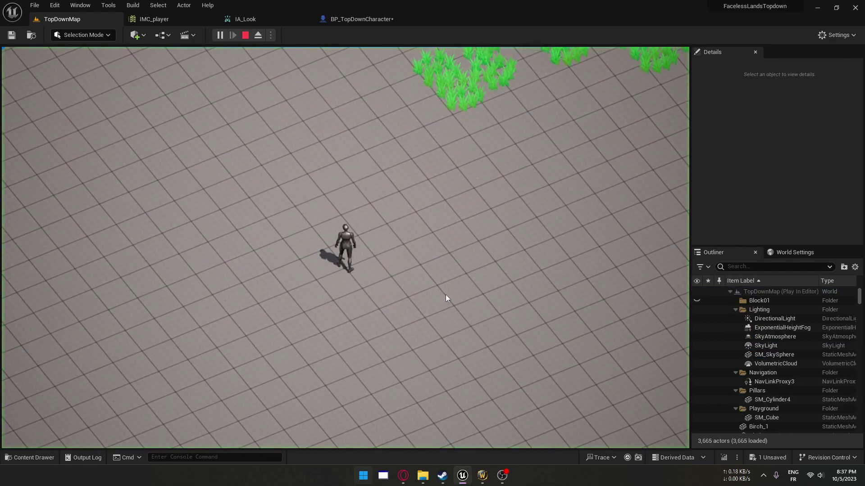
{"action": "left_click", "coordinate": [386, 240]}
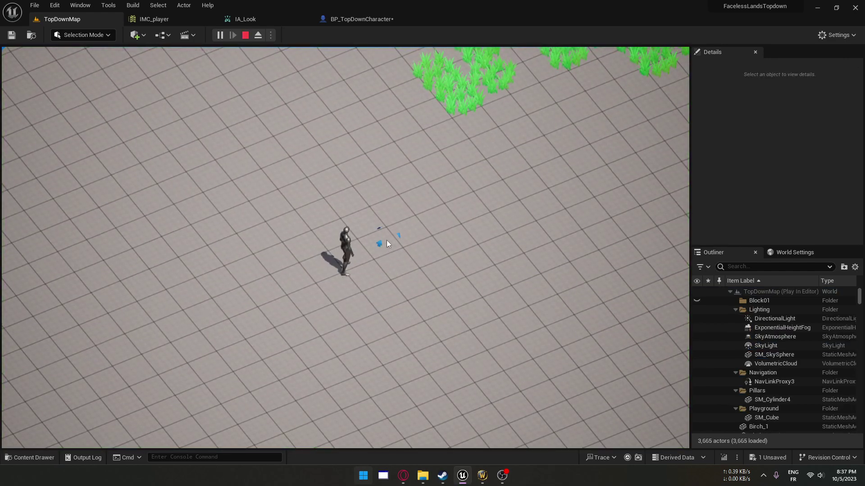
{"action": "key", "text": "w"}
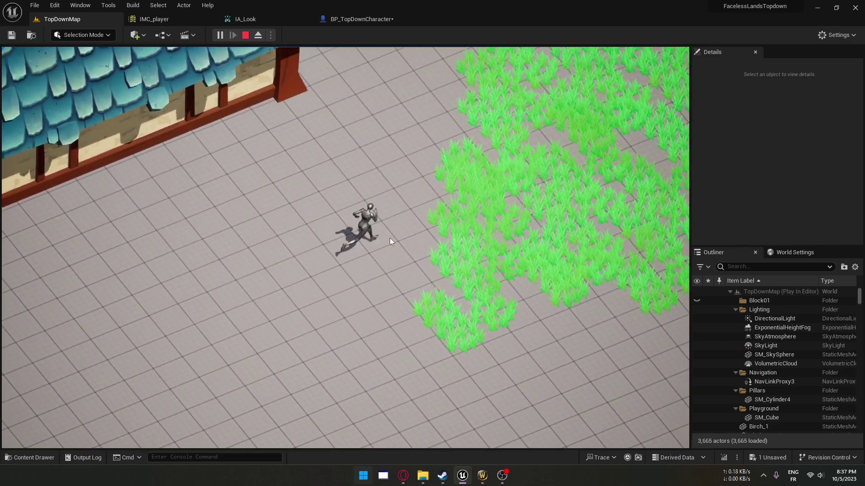
{"action": "key", "text": "space"}
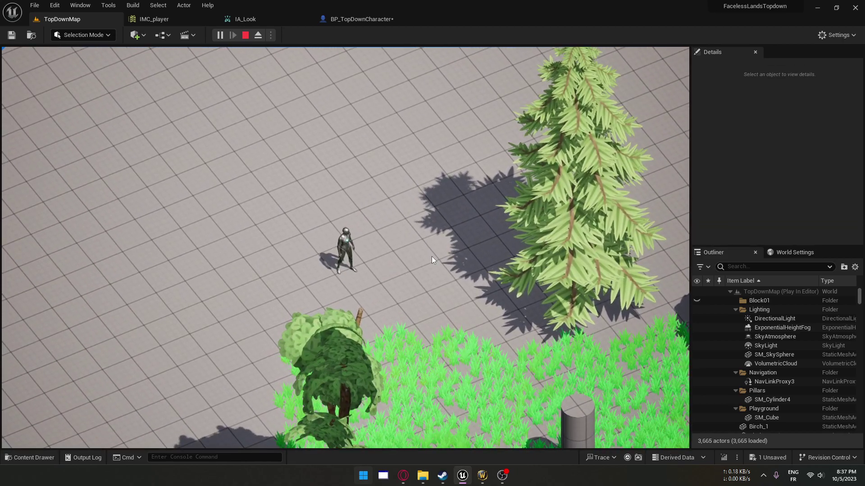
{"action": "left_click", "coordinate": [431, 256]}
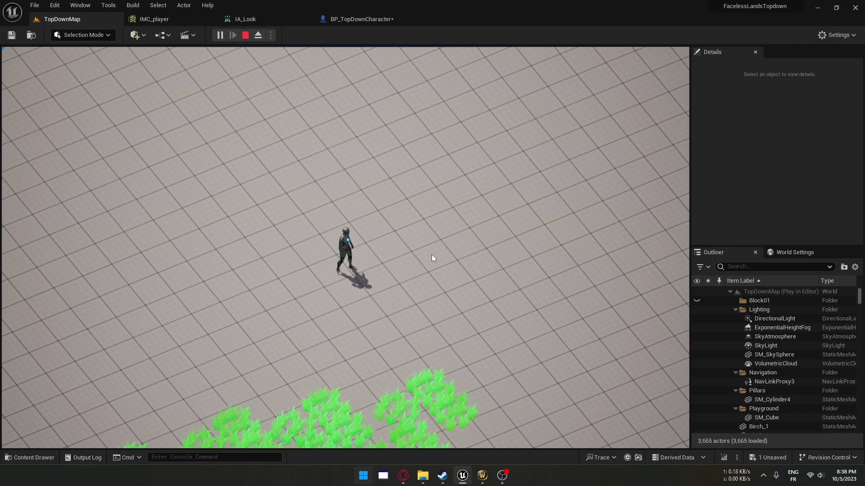
{"action": "left_click", "coordinate": [244, 37]}
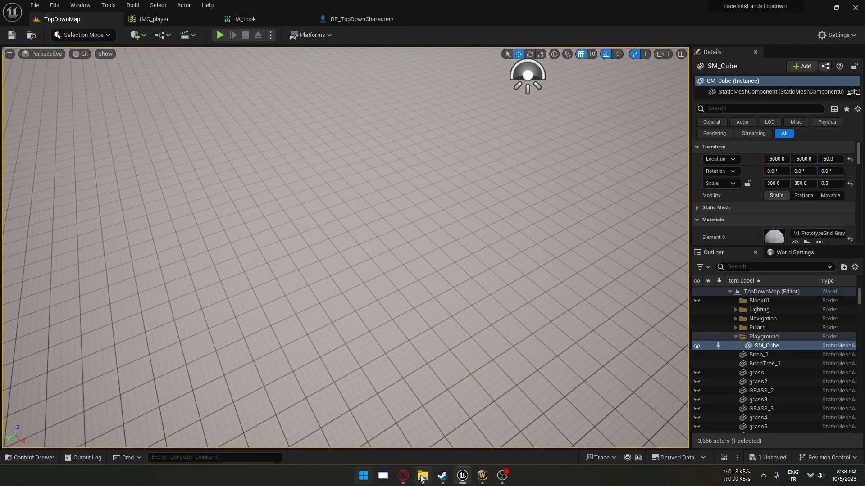
{"action": "left_click", "coordinate": [403, 476]}
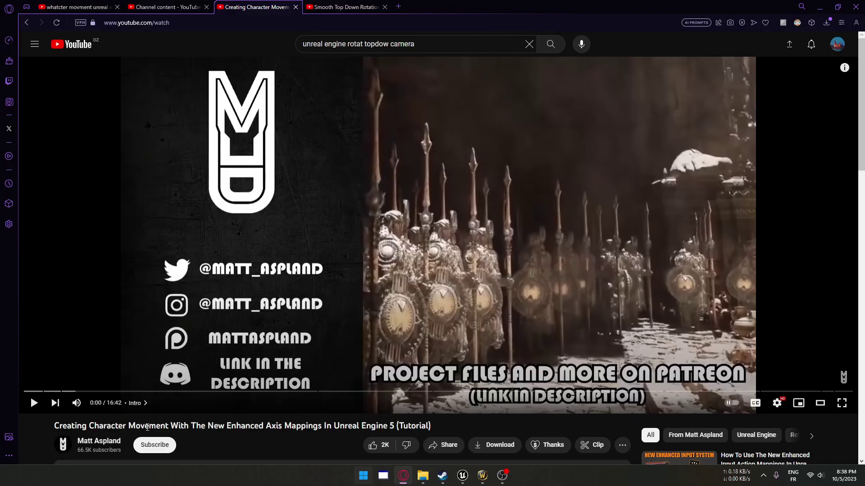
Step: Highlight parts of the movement tutorial's title, then switch to the Smooth Top Down Rotation tab
{"action": "mouse_move", "coordinate": [122, 444]}
{"action": "left_mouse_down"}
{"action": "mouse_move", "coordinate": [75, 444]}
{"action": "mouse_move", "coordinate": [273, 431]}
{"action": "left_mouse_up"}
{"action": "left_click", "coordinate": [58, 422]}
{"action": "left_click", "coordinate": [96, 431]}
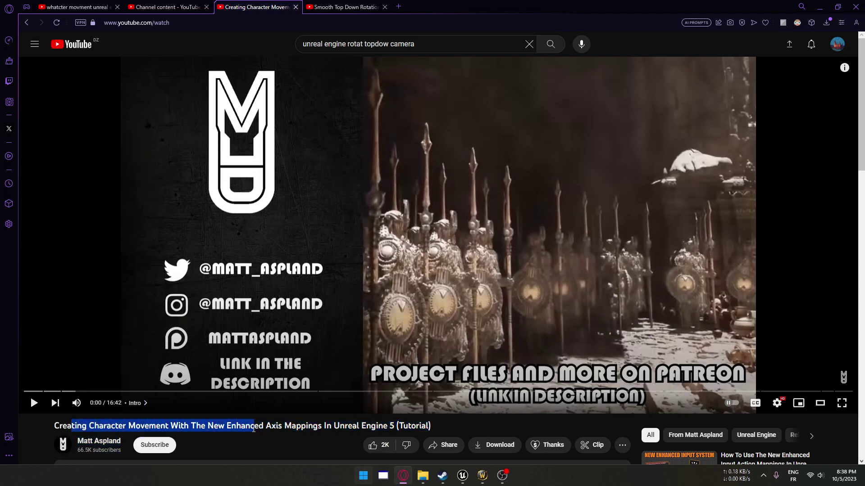
{"action": "left_click_drag", "start_coordinate": [272, 431], "coordinate": [431, 428]}
{"action": "left_click", "coordinate": [294, 429]}
{"action": "left_click", "coordinate": [454, 428]}
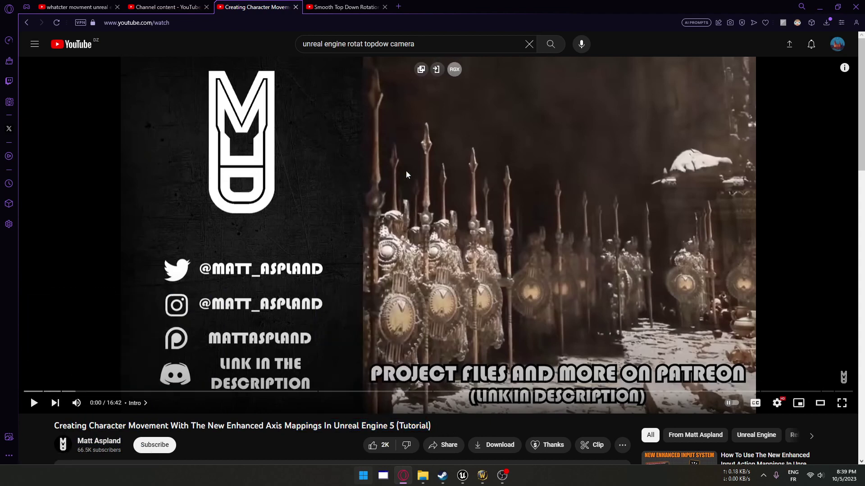
{"action": "left_click", "coordinate": [338, 7]}
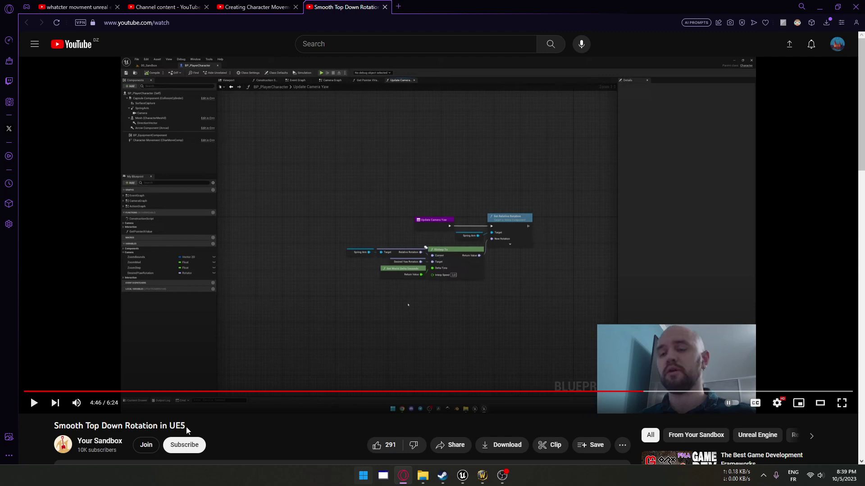
Step: Highlight and clear the 'Smooth Top Down Rotation in UE5' title, then return to Unreal Editor
{"action": "left_click_drag", "start_coordinate": [186, 427], "coordinate": [51, 430]}
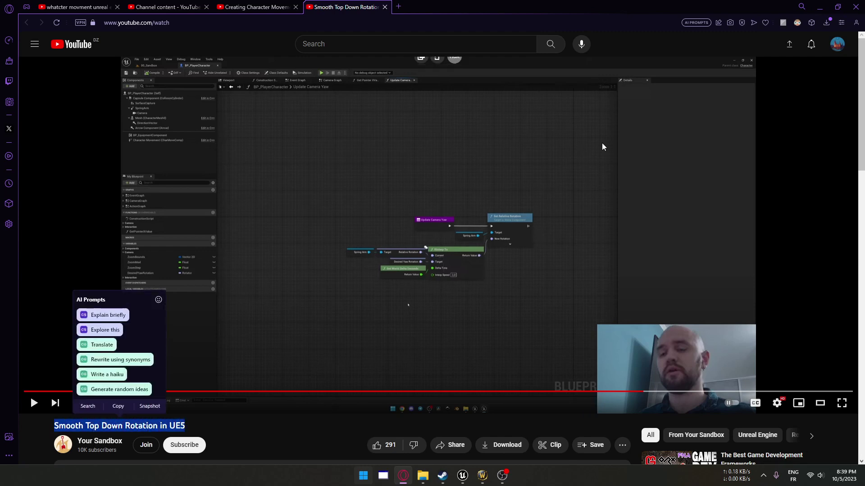
{"action": "mouse_move", "coordinate": [463, 476]}
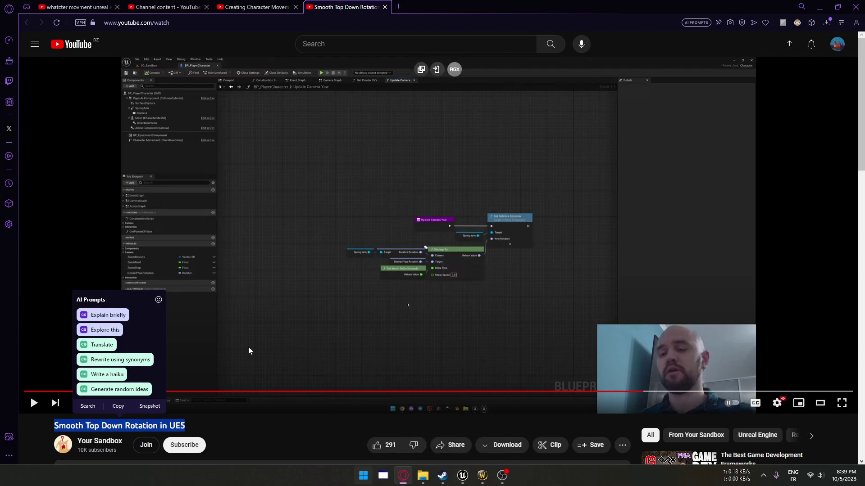
{"action": "left_click", "coordinate": [238, 421]}
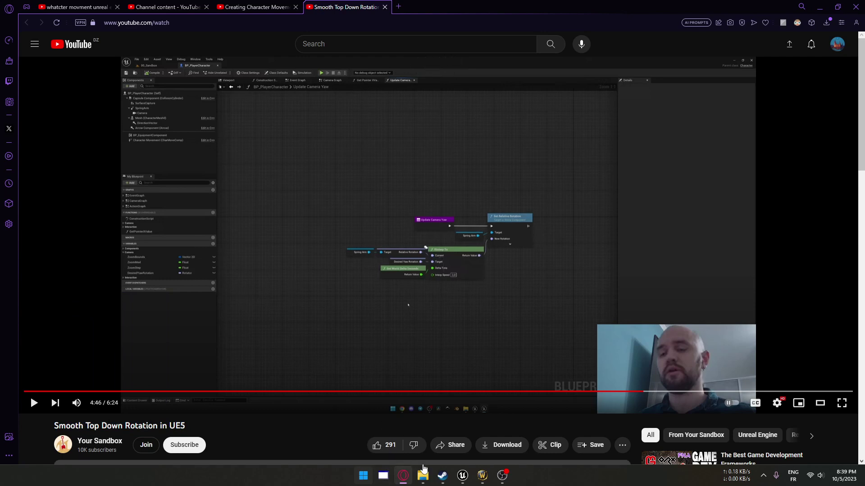
{"action": "mouse_move", "coordinate": [484, 110]}
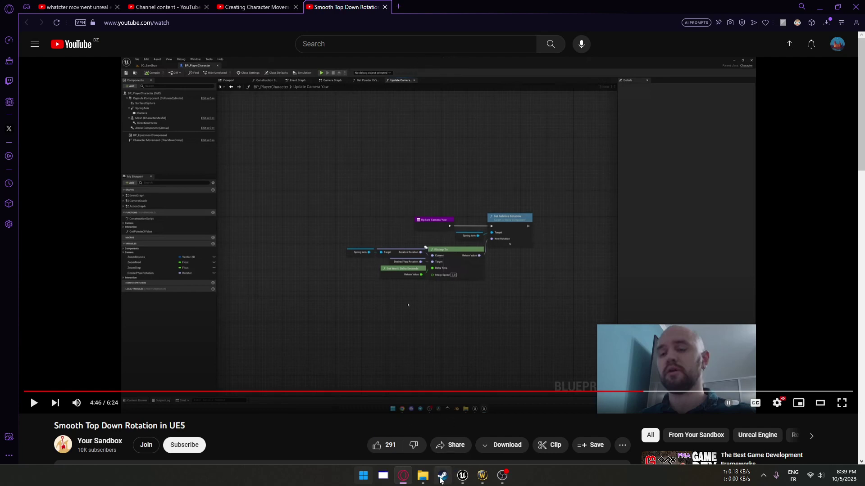
{"action": "left_click", "coordinate": [462, 476]}
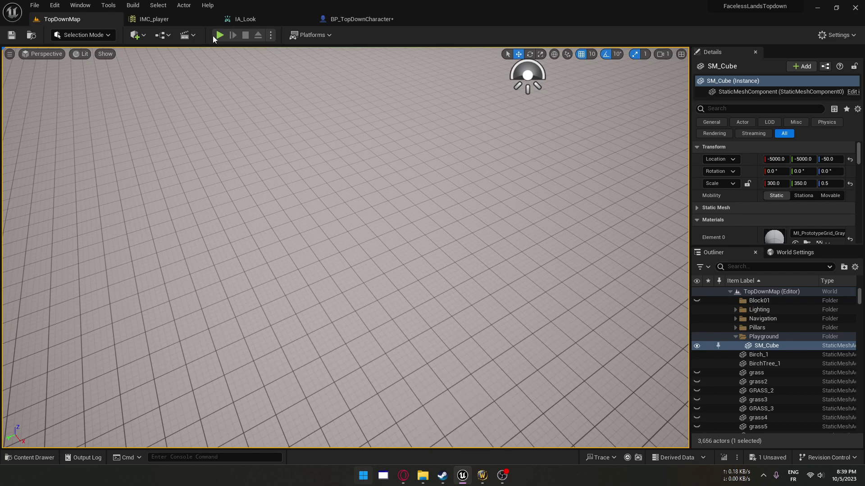
Step: Play-test again, sending the character to five floor spots, then end the session
{"action": "key", "text": "Escape"}
{"action": "key", "text": "alt+p"}
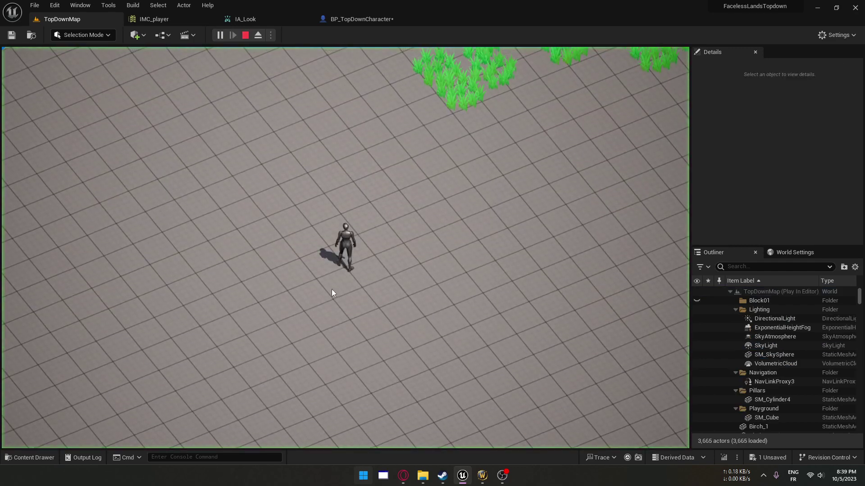
{"action": "left_click", "coordinate": [130, 212]}
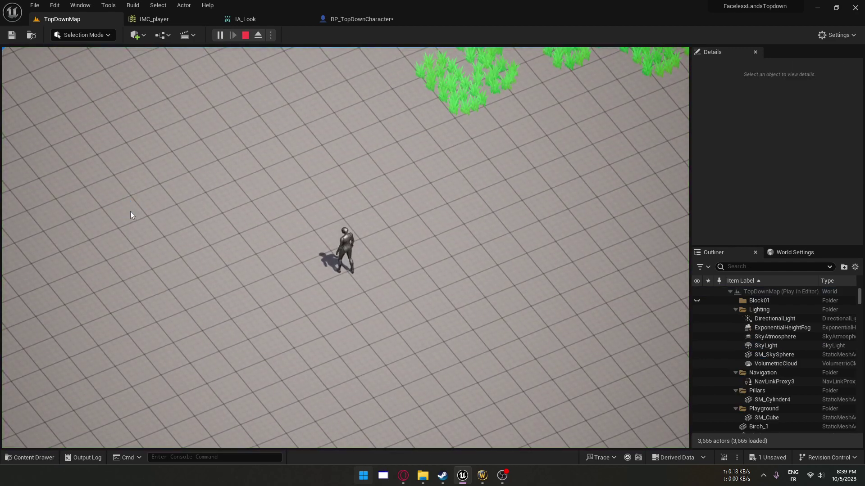
{"action": "left_click", "coordinate": [236, 210]}
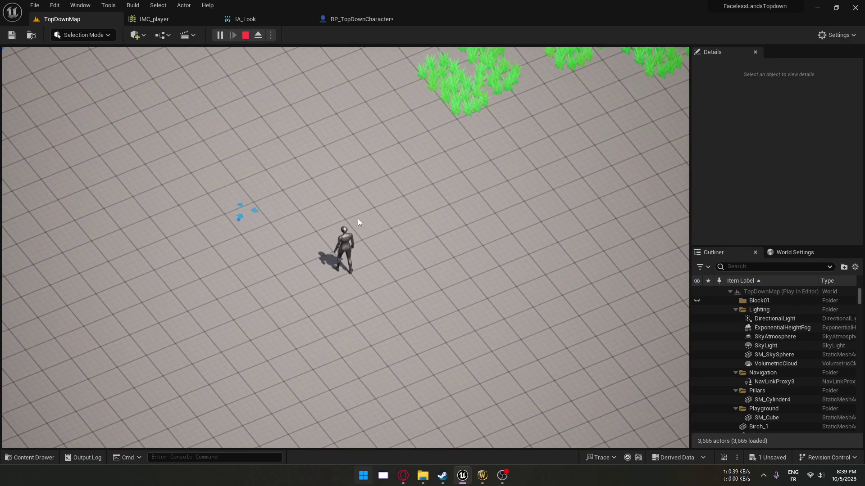
{"action": "left_click", "coordinate": [520, 225]}
{"action": "left_click", "coordinate": [182, 227]}
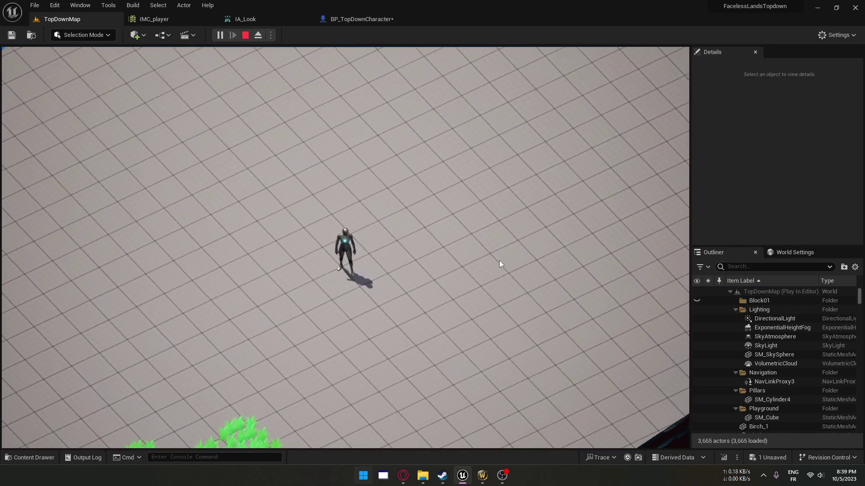
{"action": "left_click", "coordinate": [532, 258]}
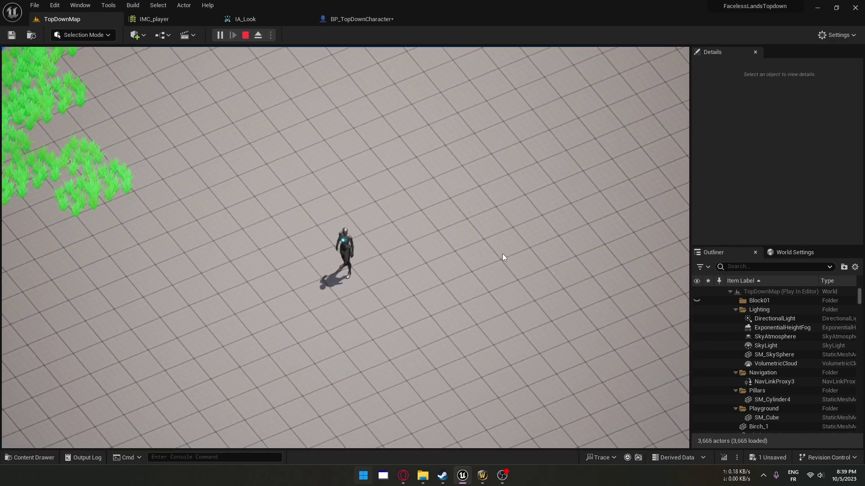
{"action": "left_click", "coordinate": [245, 36]}
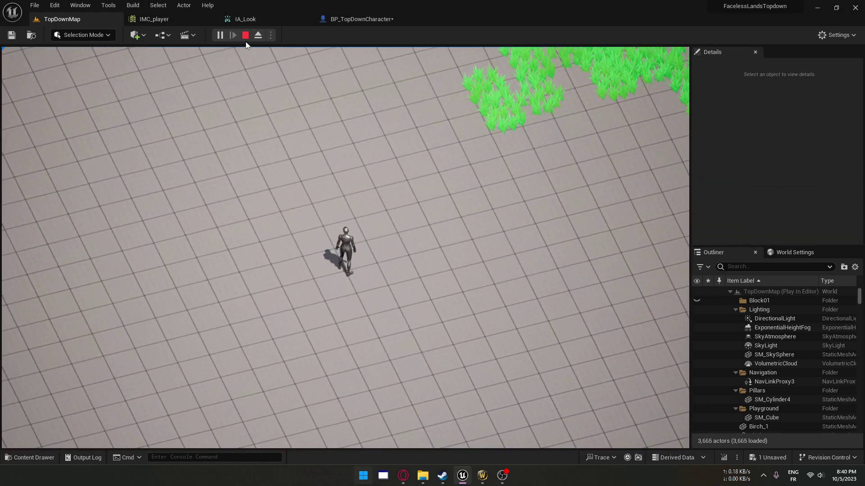
Step: Stop the session, reposition BP_TopDownCharacter's Camera Boom node, then view IA_Look and IMC_player
{"action": "left_click", "coordinate": [246, 35]}
{"action": "left_click", "coordinate": [358, 21]}
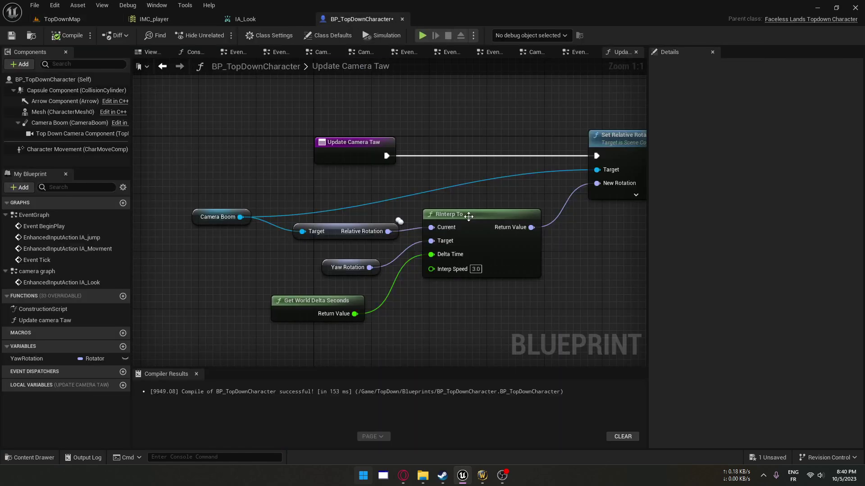
{"action": "right_click_drag", "start_coordinate": [493, 188], "coordinate": [482, 188]}
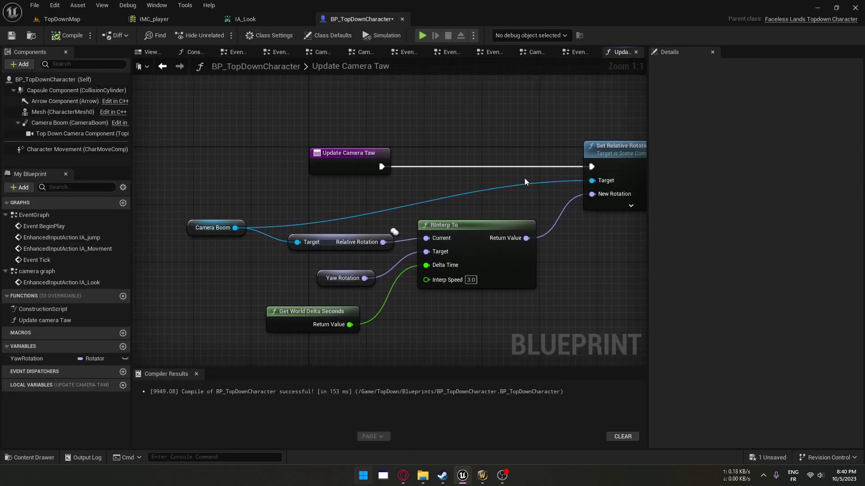
{"action": "right_click_drag", "start_coordinate": [486, 143], "coordinate": [445, 159]}
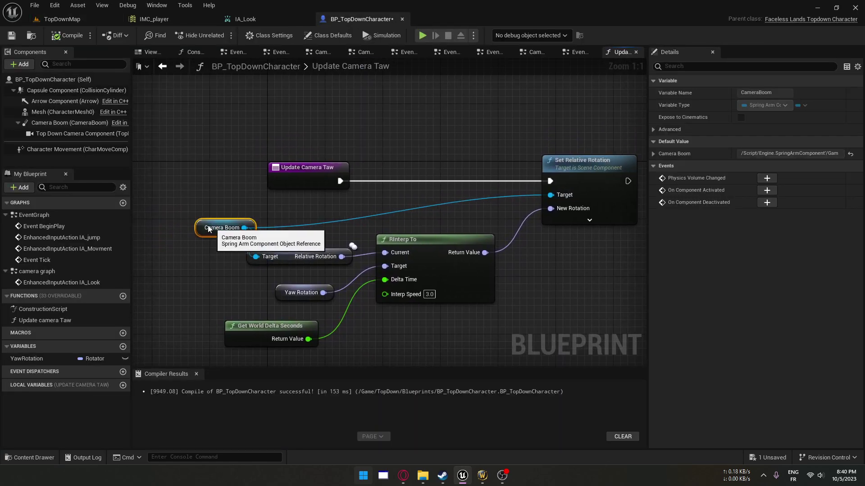
{"action": "left_click_drag", "start_coordinate": [163, 250], "coordinate": [206, 220]}
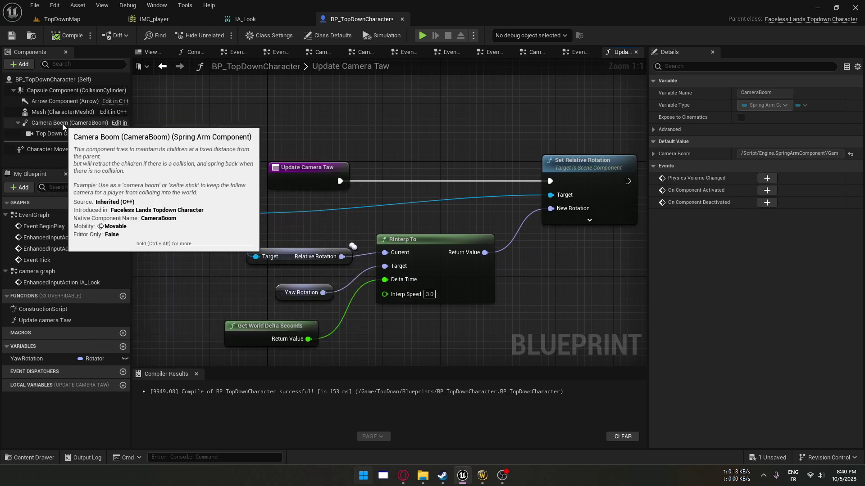
{"action": "left_click", "coordinate": [268, 17]}
{"action": "left_click", "coordinate": [162, 20]}
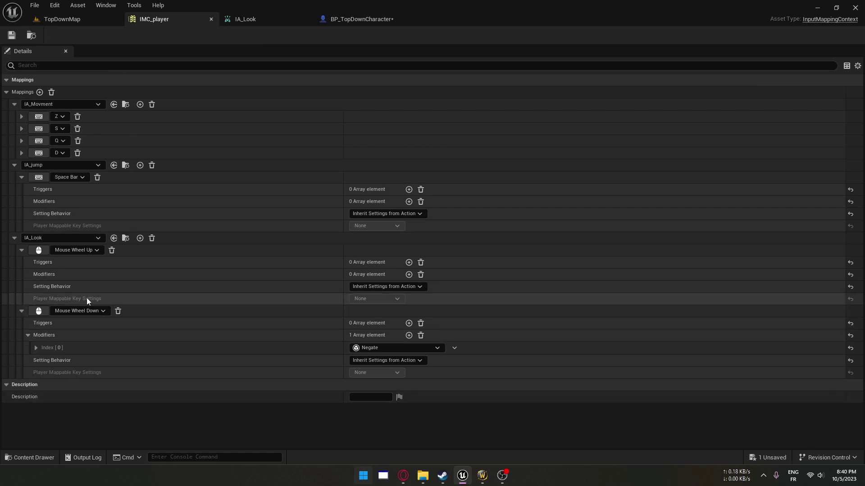
Step: Show the wasdMovment folder of input assets in the Content Drawer
{"action": "left_click", "coordinate": [53, 458]}
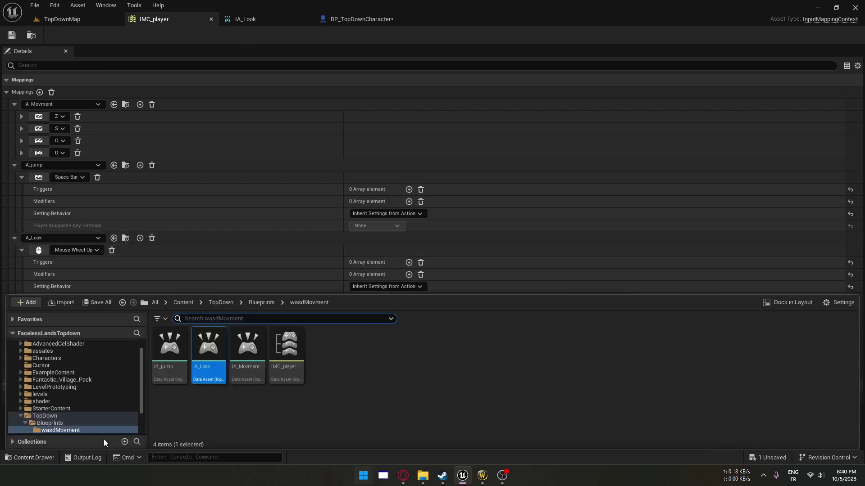
{"action": "mouse_move", "coordinate": [209, 351]}
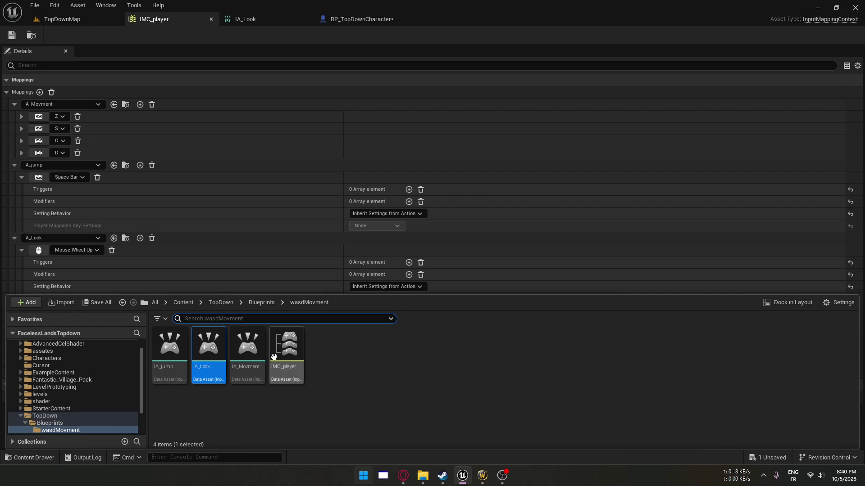
{"action": "mouse_move", "coordinate": [281, 353]}
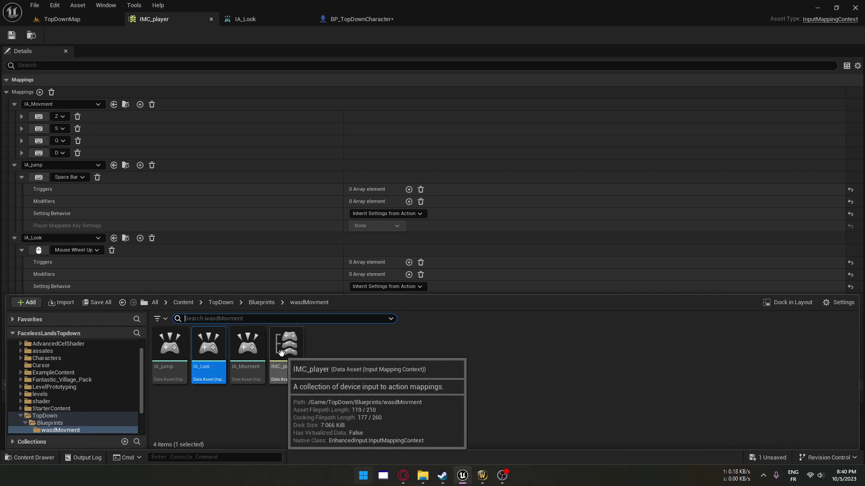
Step: Open IA_Look, keep its Value Type as Axis1D (float), then return to IMC_player
{"action": "double_click", "coordinate": [205, 350]}
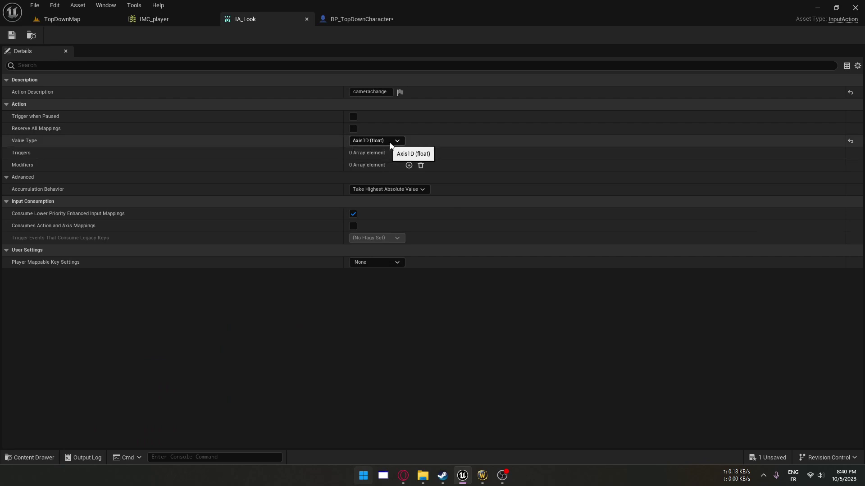
{"action": "left_click", "coordinate": [384, 144]}
{"action": "left_click", "coordinate": [385, 144]}
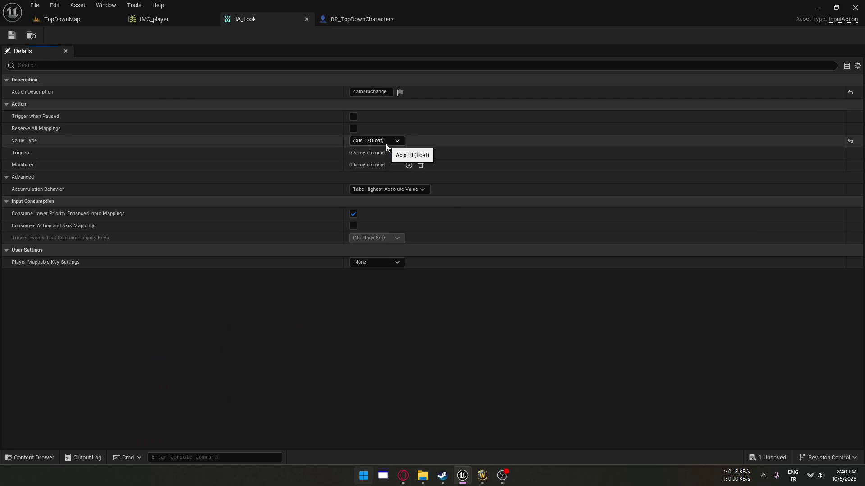
{"action": "left_click", "coordinate": [41, 458]}
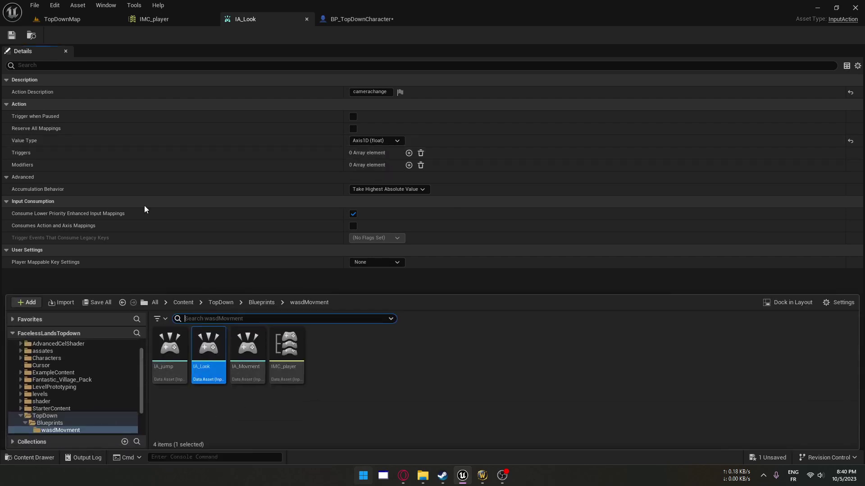
{"action": "left_click", "coordinate": [193, 18]}
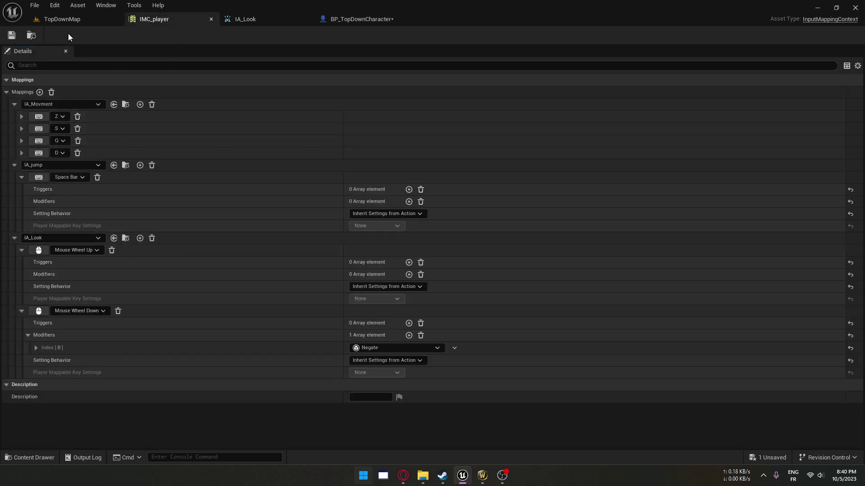
Step: Review IMC_player's wheel mappings, collapse the Mouse Wheel Down modifiers, then return to BP_TopDownCharacter
{"action": "left_click", "coordinate": [43, 459]}
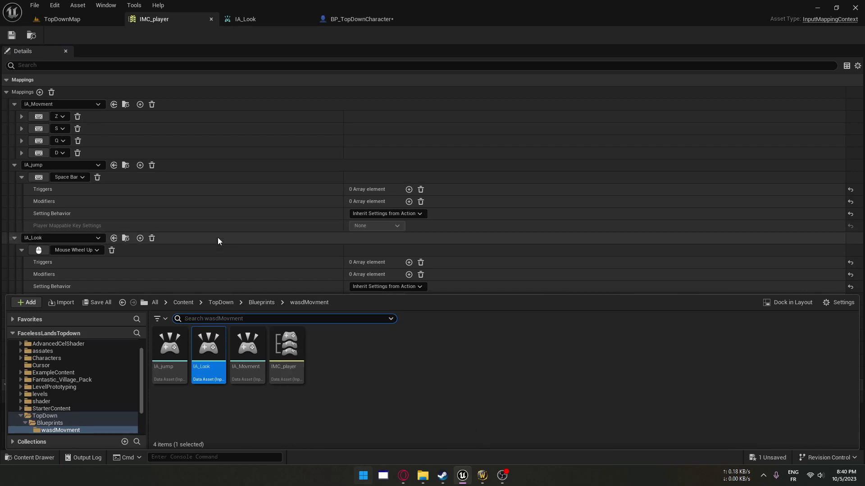
{"action": "left_click", "coordinate": [297, 198]}
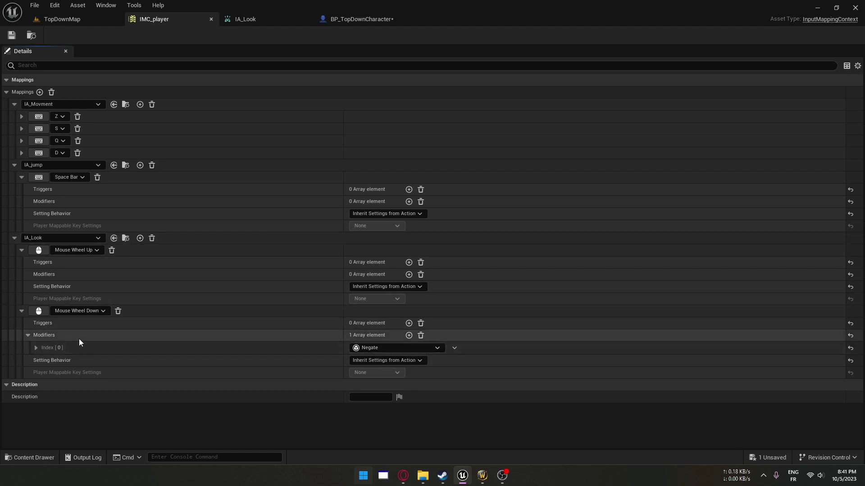
{"action": "left_click", "coordinate": [28, 335]}
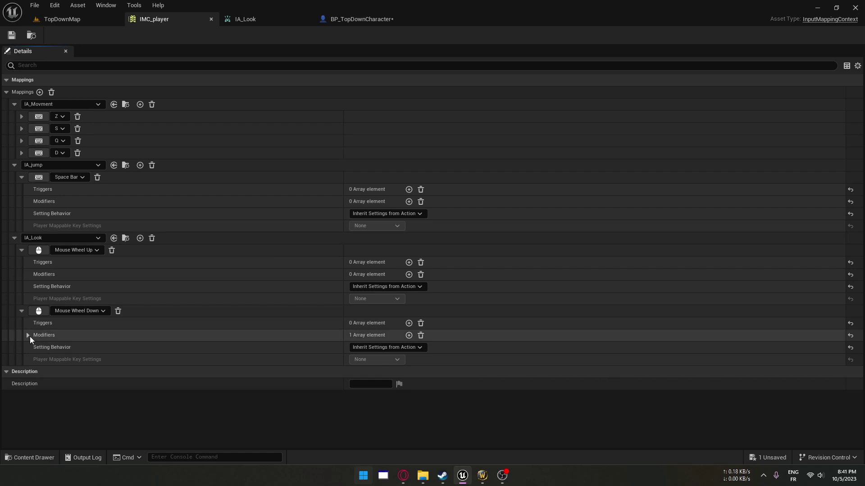
{"action": "left_click", "coordinate": [359, 22]}
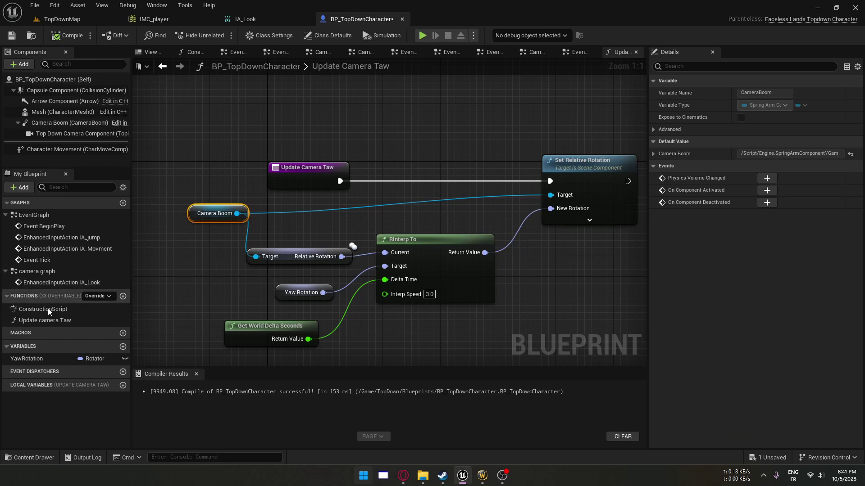
Step: Open the Camera Graph and frame the IA_Look event node for inspection
{"action": "double_click", "coordinate": [77, 271]}
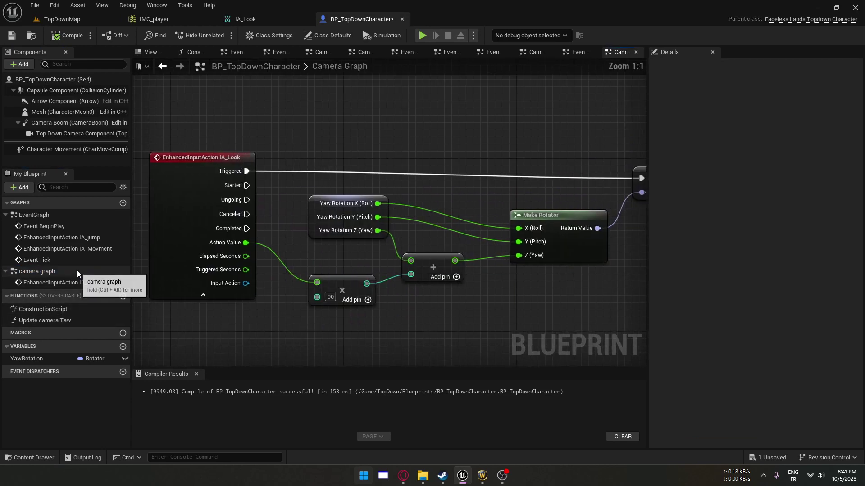
{"action": "scroll", "coordinate": [355, 307], "scroll_direction": "down", "scroll_amount": 1}
{"action": "right_click_drag", "start_coordinate": [356, 308], "coordinate": [392, 287]}
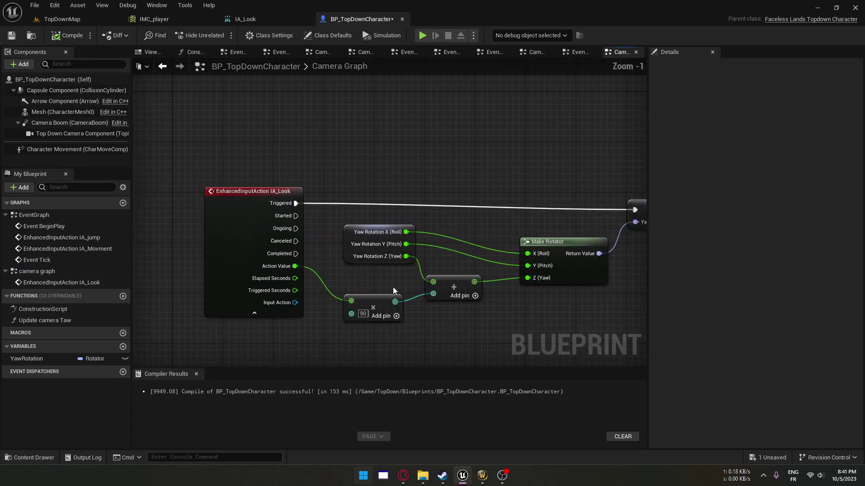
{"action": "left_click_drag", "start_coordinate": [180, 146], "coordinate": [315, 261]}
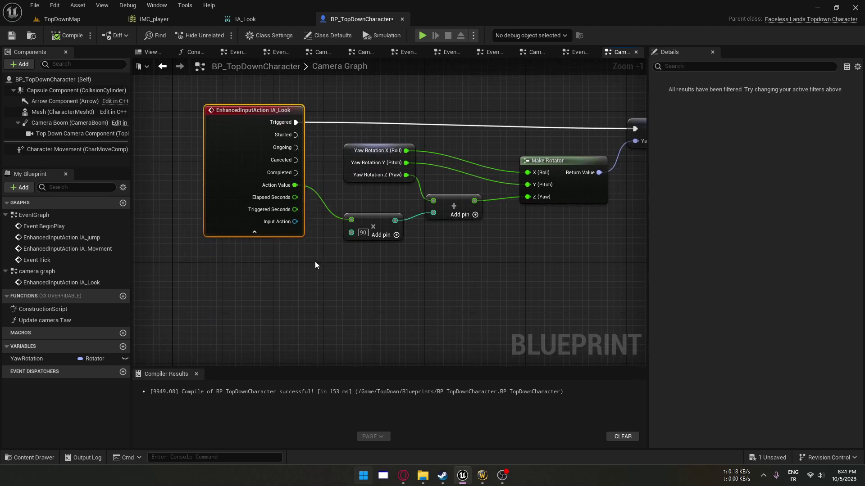
{"action": "mouse_move", "coordinate": [315, 261]}
{"action": "right_mouse_down"}
{"action": "mouse_move", "coordinate": [322, 341]}
{"action": "mouse_move", "coordinate": [316, 332]}
{"action": "right_mouse_up"}
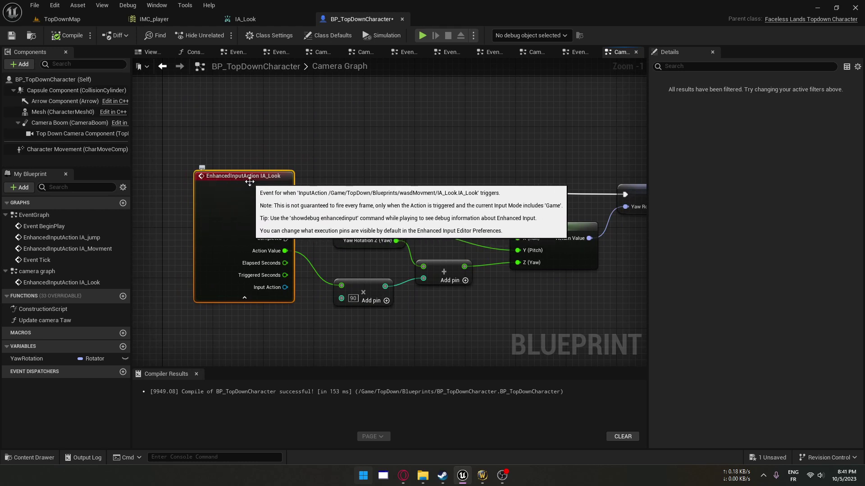
{"action": "left_click", "coordinate": [18, 459]}
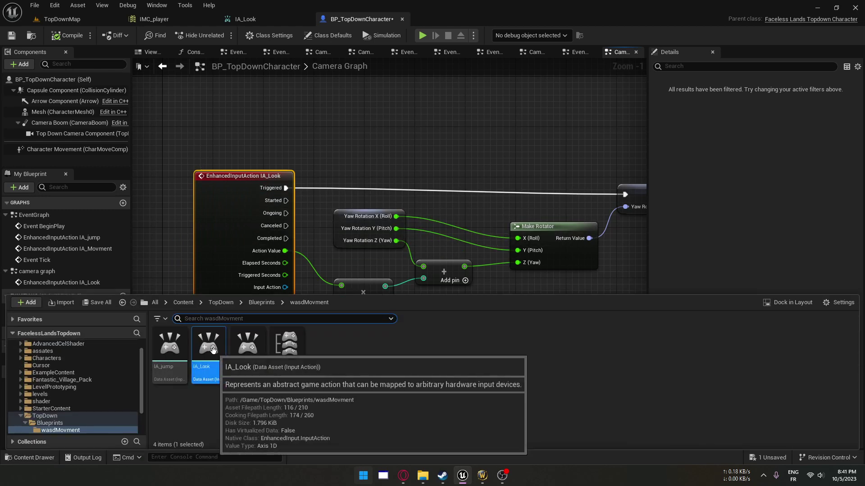
{"action": "left_click", "coordinate": [27, 458]}
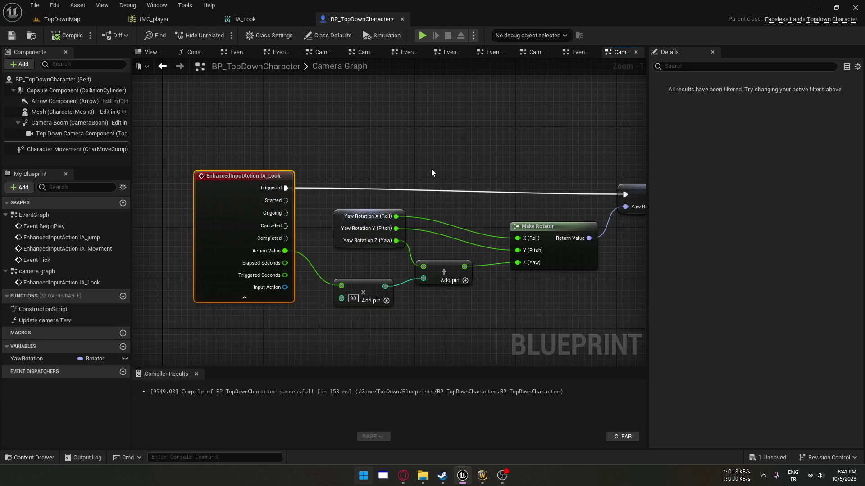
{"action": "right_click_drag", "start_coordinate": [431, 173], "coordinate": [365, 206]}
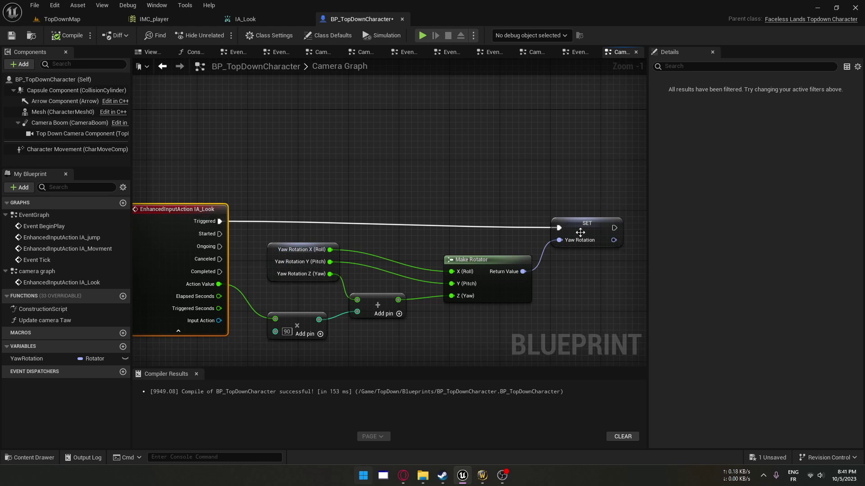
{"action": "right_click_drag", "start_coordinate": [313, 212], "coordinate": [380, 177]}
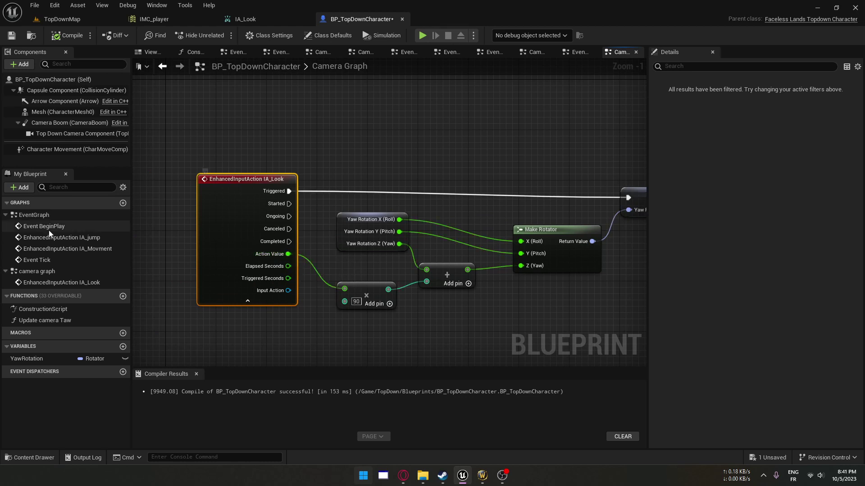
Step: Check the IA_Look asset and the SET YawRotation node, then open Update Camera Taw
{"action": "double_click", "coordinate": [260, 203]}
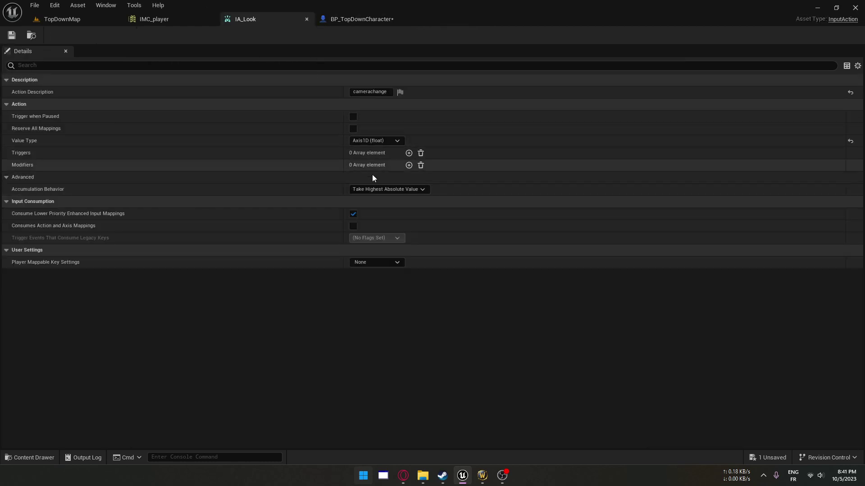
{"action": "left_click", "coordinate": [360, 19]}
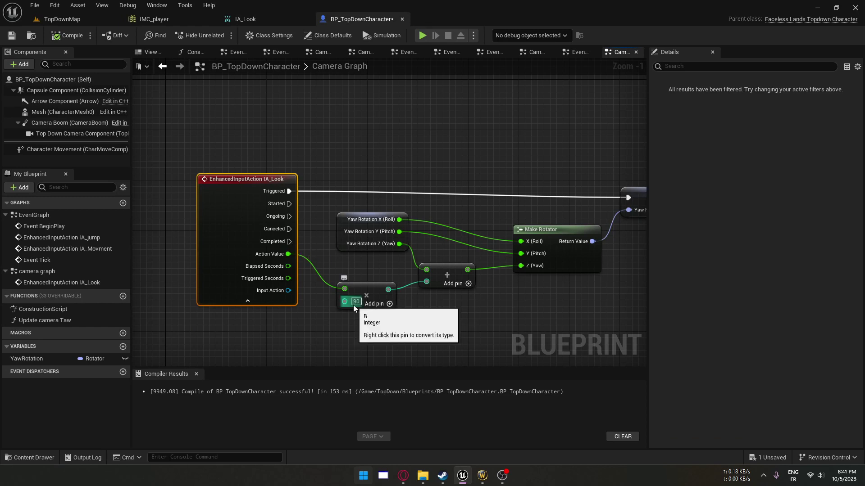
{"action": "right_click_drag", "start_coordinate": [527, 300], "coordinate": [436, 311]}
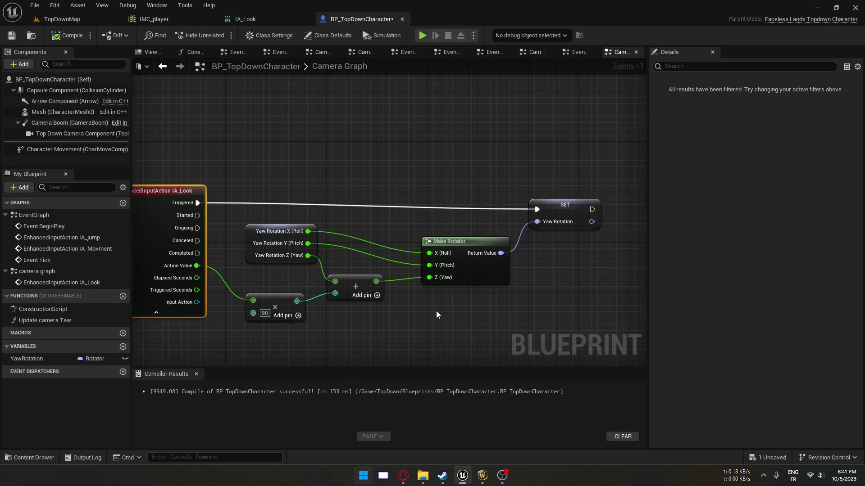
{"action": "left_click_drag", "start_coordinate": [230, 209], "coordinate": [504, 345]}
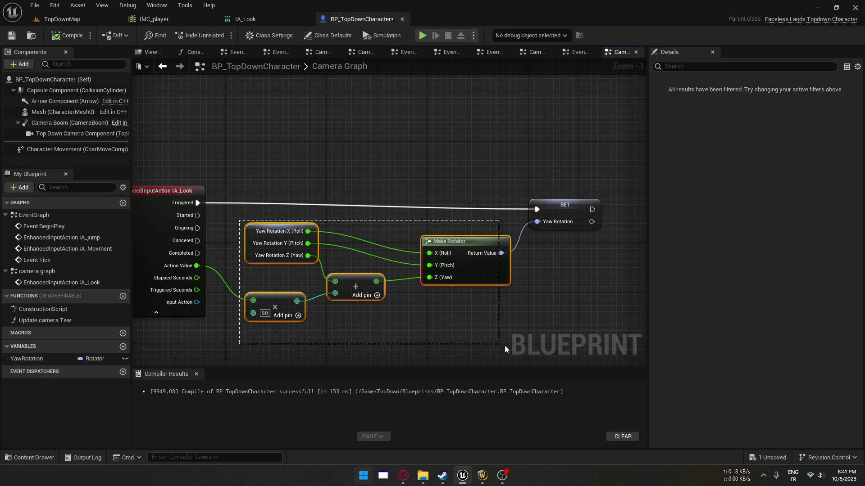
{"action": "left_click_drag", "start_coordinate": [230, 209], "coordinate": [516, 338]}
{"action": "left_click", "coordinate": [574, 200]}
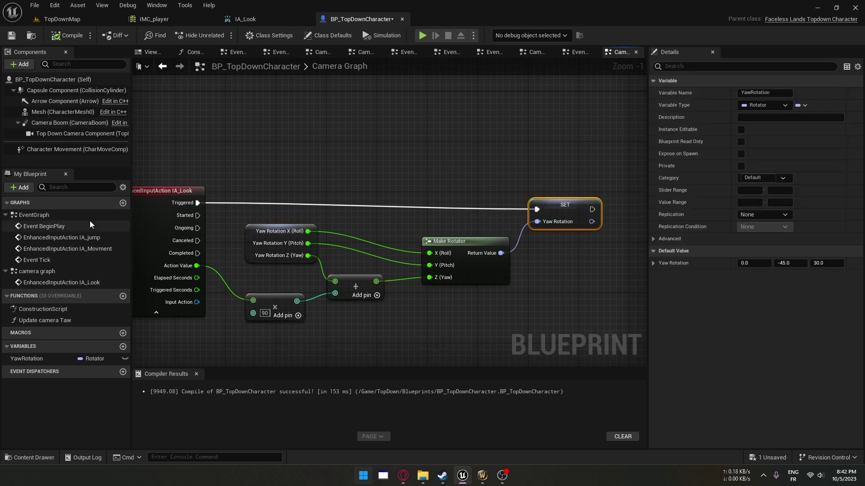
{"action": "double_click", "coordinate": [64, 281]}
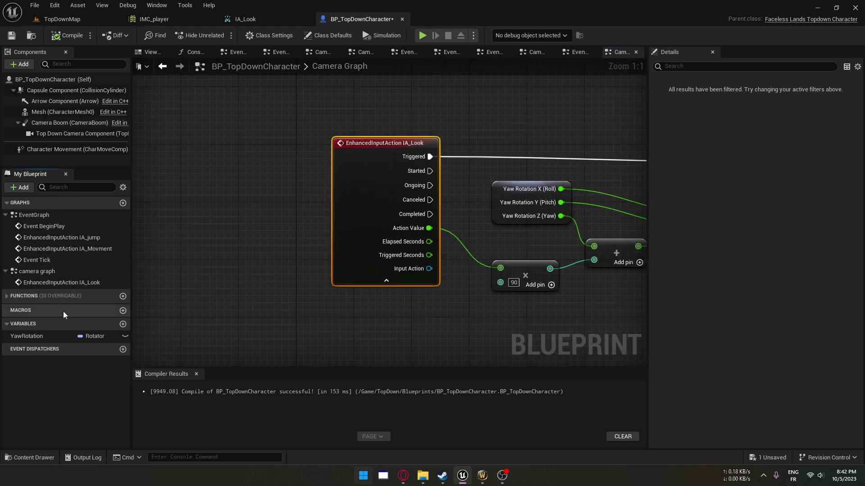
{"action": "double_click", "coordinate": [58, 320]}
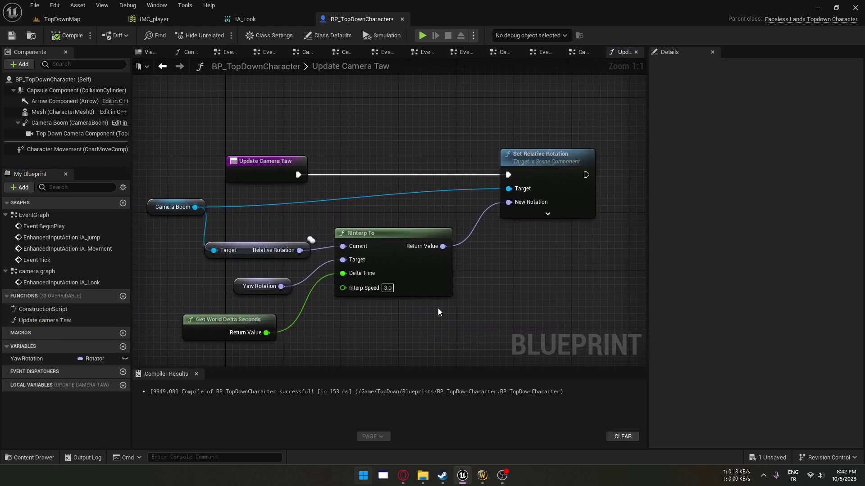
Step: Arrange the Relative Rotation, Yaw Rotation and Get World Delta Seconds getters beside RInterp To
{"action": "left_click_drag", "start_coordinate": [262, 244], "coordinate": [276, 230]}
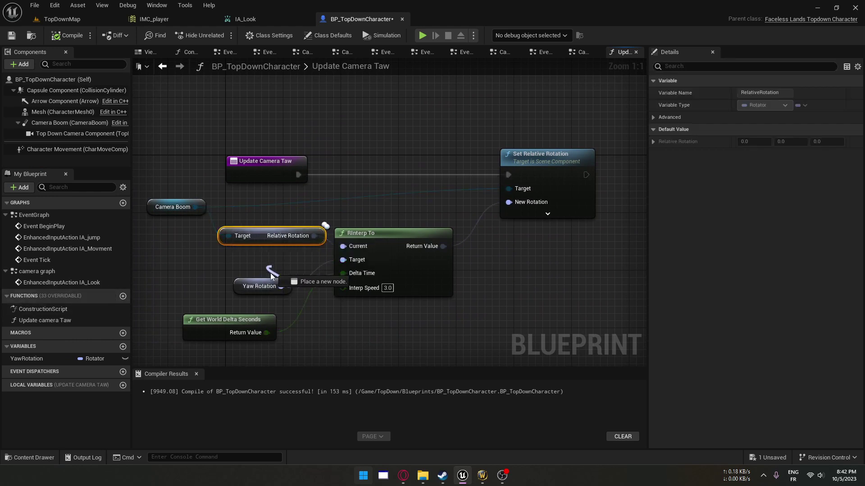
{"action": "left_click", "coordinate": [233, 289]}
{"action": "left_click_drag", "start_coordinate": [238, 284], "coordinate": [245, 270]}
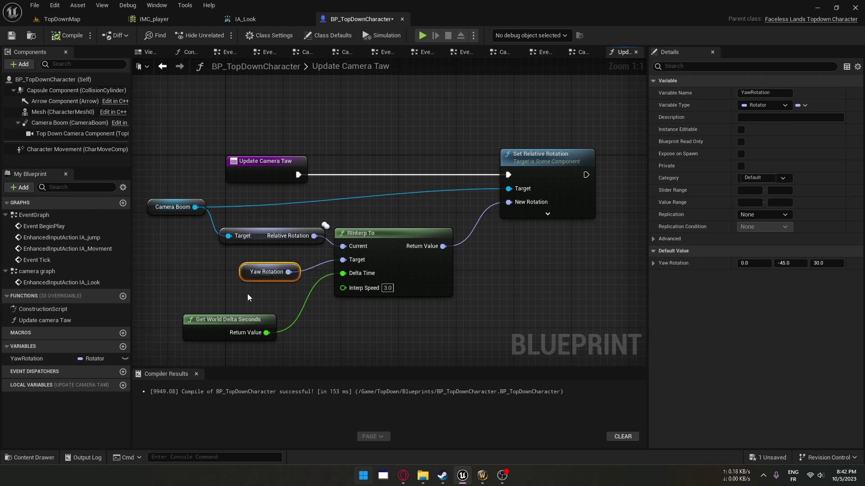
{"action": "left_click_drag", "start_coordinate": [218, 317], "coordinate": [226, 288]}
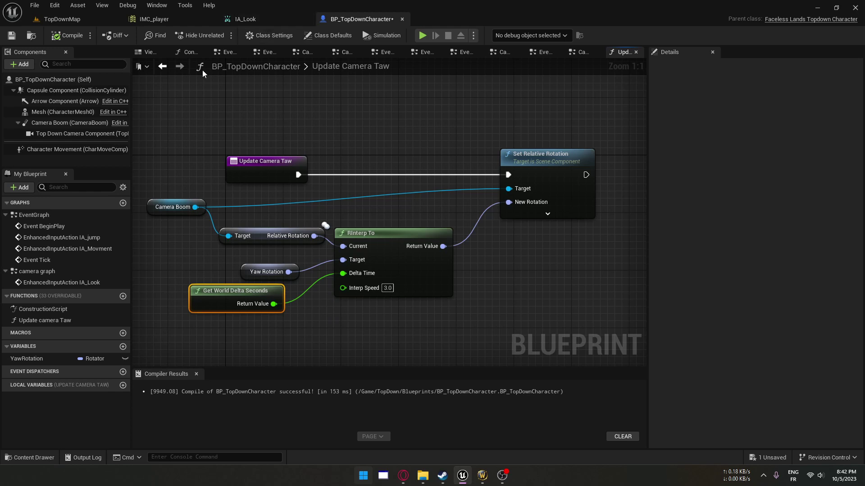
Step: Look over the IA_Look and IMC_player assets, then return to the TopDownMap level viewport
{"action": "left_click", "coordinate": [260, 18]}
{"action": "left_click", "coordinate": [204, 24]}
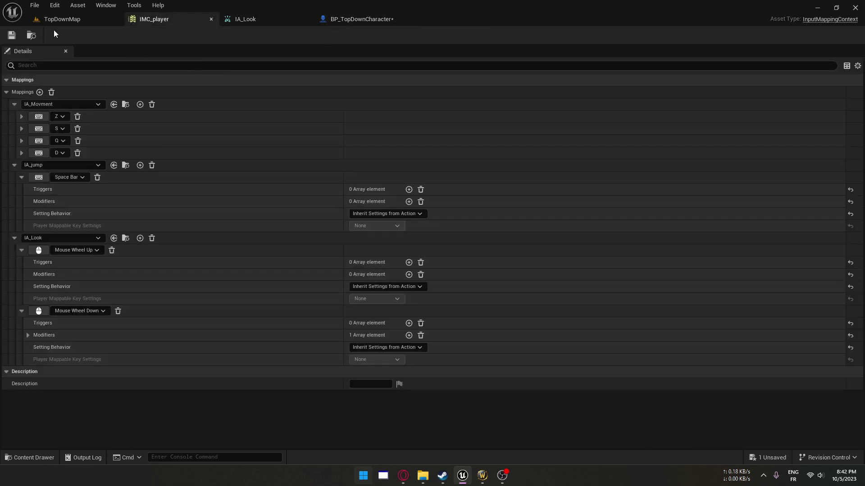
{"action": "left_click", "coordinate": [100, 19]}
Step: Play the level in the editor, walk forward with W, and swing the camera yaw both ways
{"action": "left_click", "coordinate": [223, 37]}
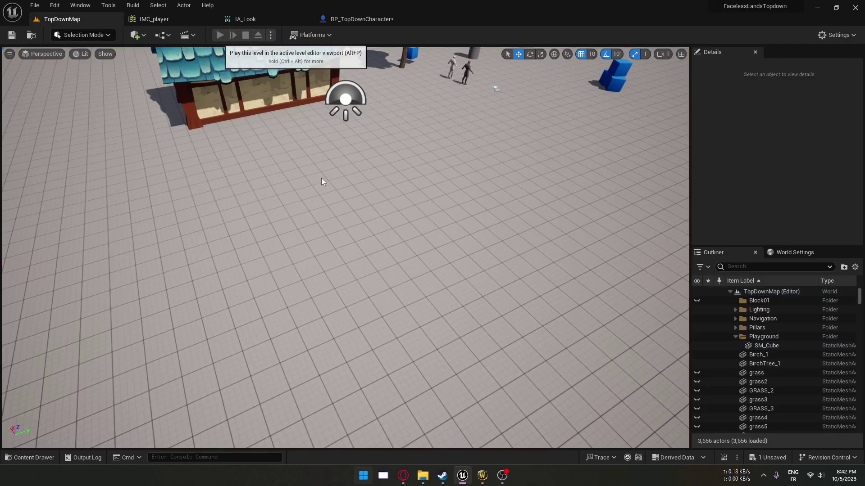
{"action": "key", "text": "w"}
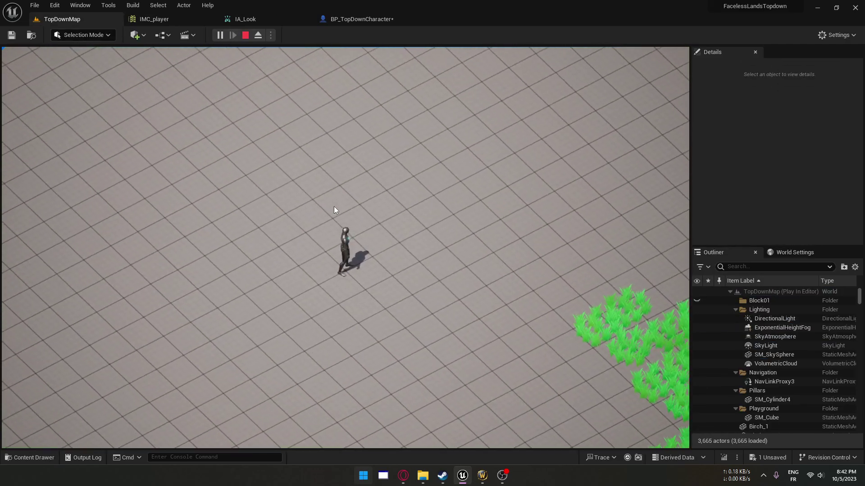
{"action": "key", "text": "e"}
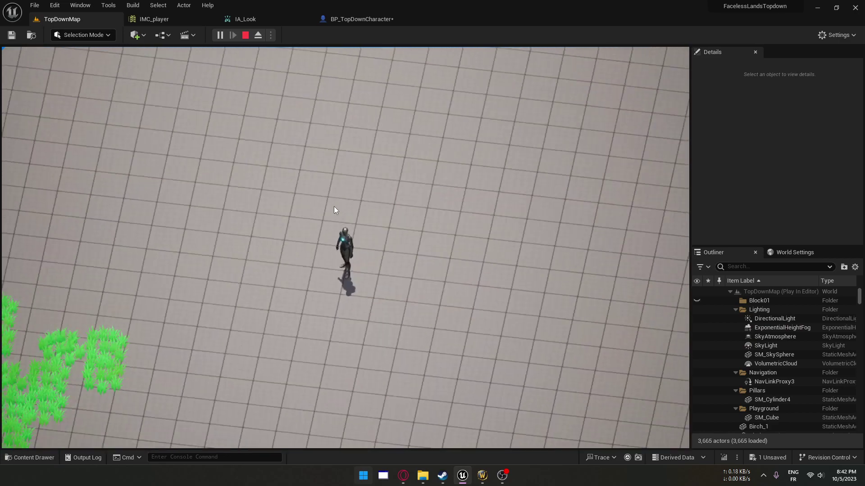
{"action": "key", "text": "q"}
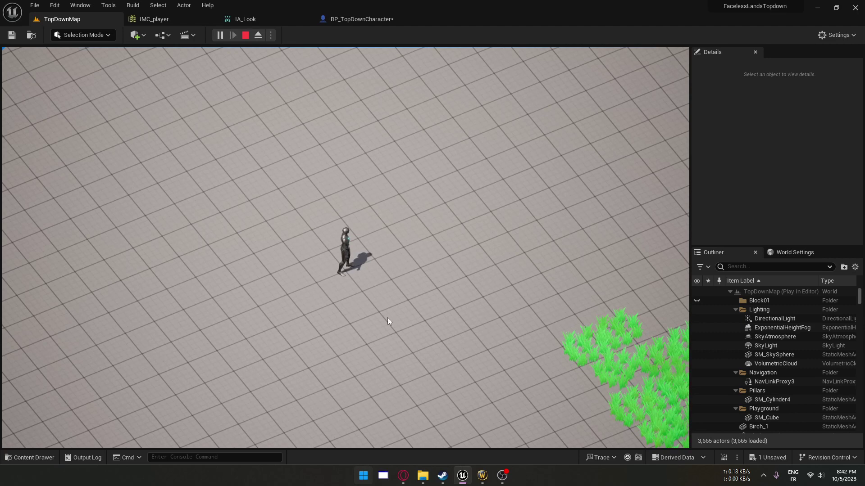
Step: Click-move the character across the floor toward the trees, ending beside the yellow tree
{"action": "left_click", "coordinate": [490, 304]}
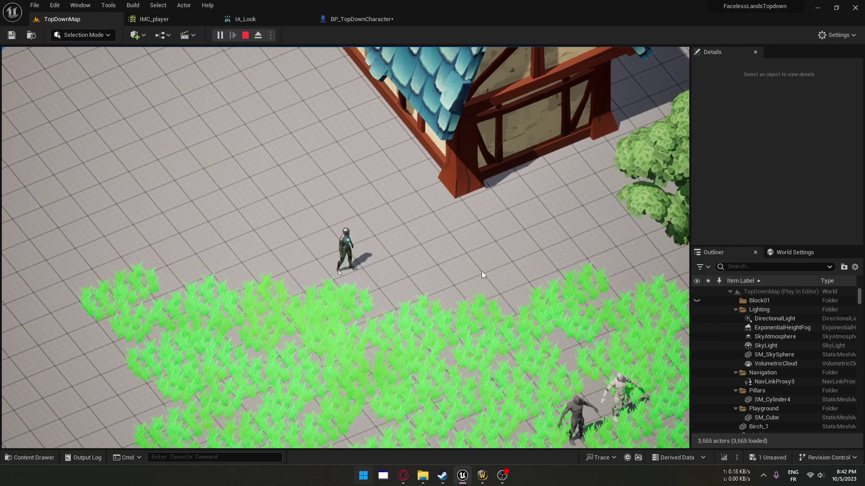
{"action": "left_click", "coordinate": [477, 247]}
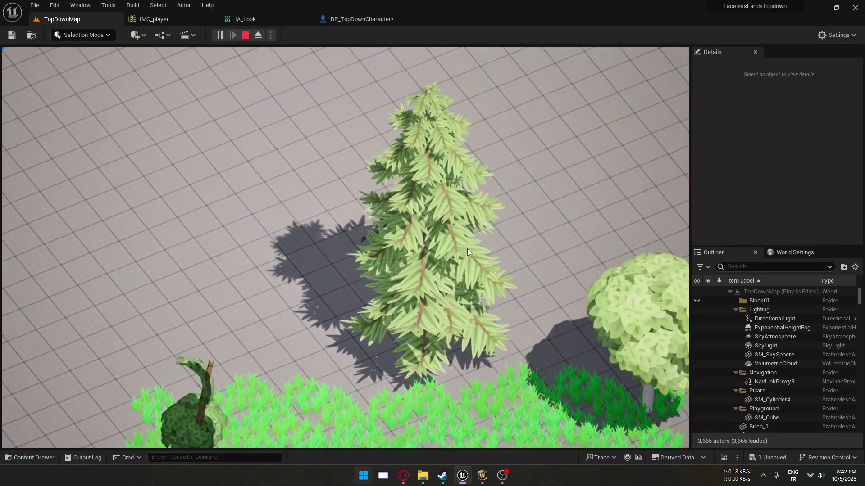
{"action": "left_click", "coordinate": [522, 334]}
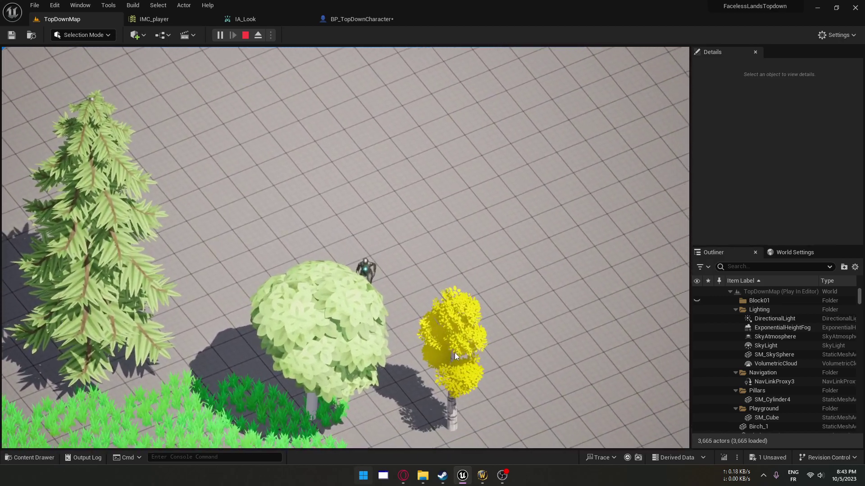
{"action": "left_click", "coordinate": [387, 264]}
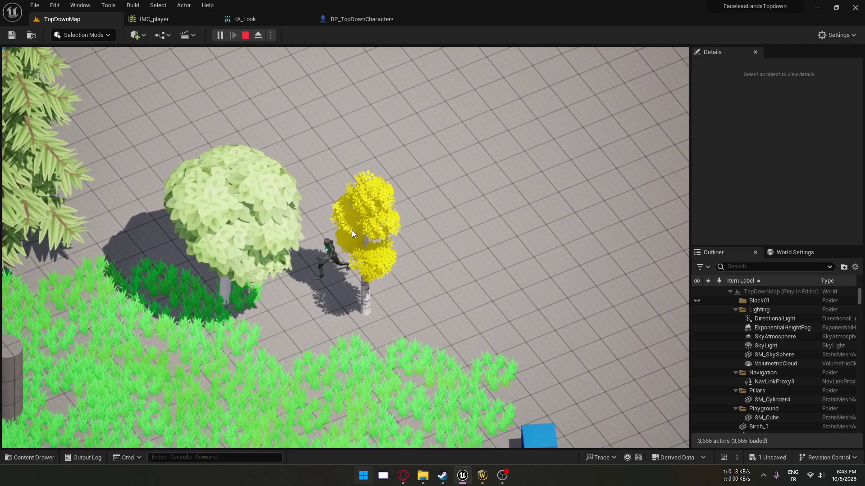